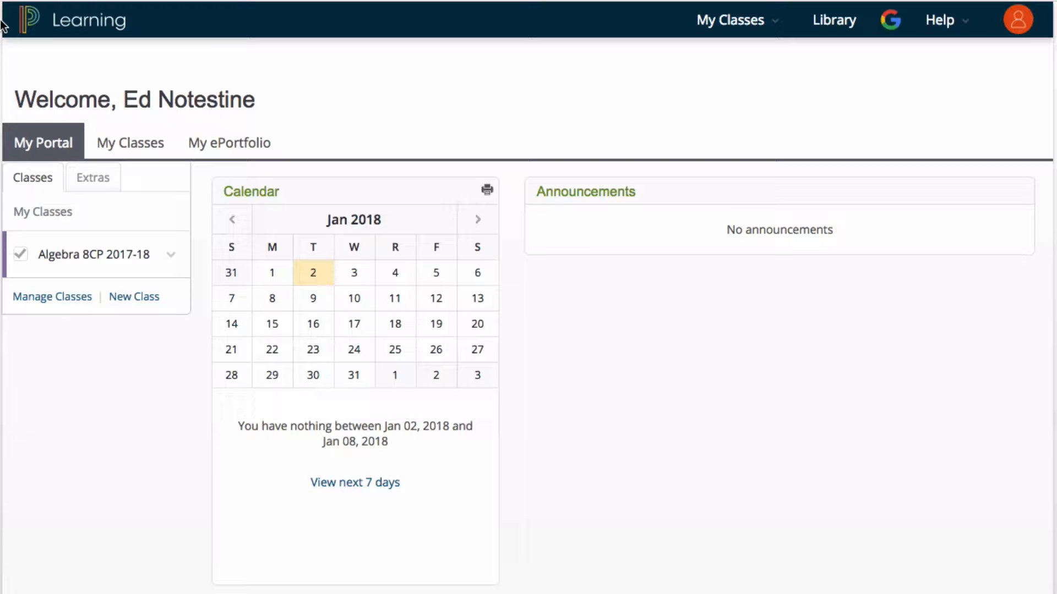
- Open the student roster of the Algebra 8CP 2017-18 class and check which class Section E is linked to
{"action": "left_click", "coordinate": [130, 144]}
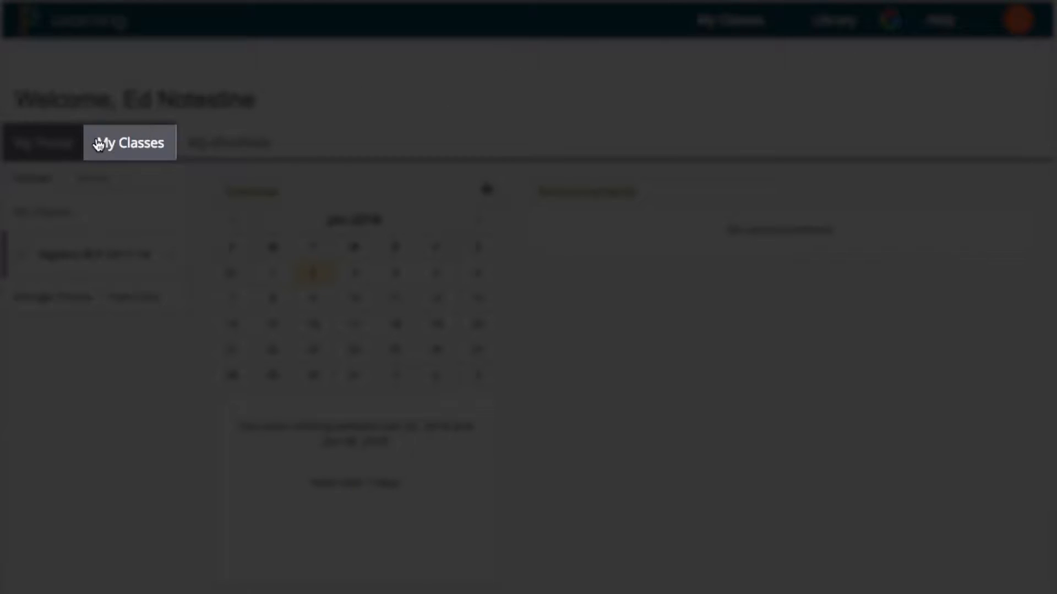
{"action": "left_click", "coordinate": [131, 144]}
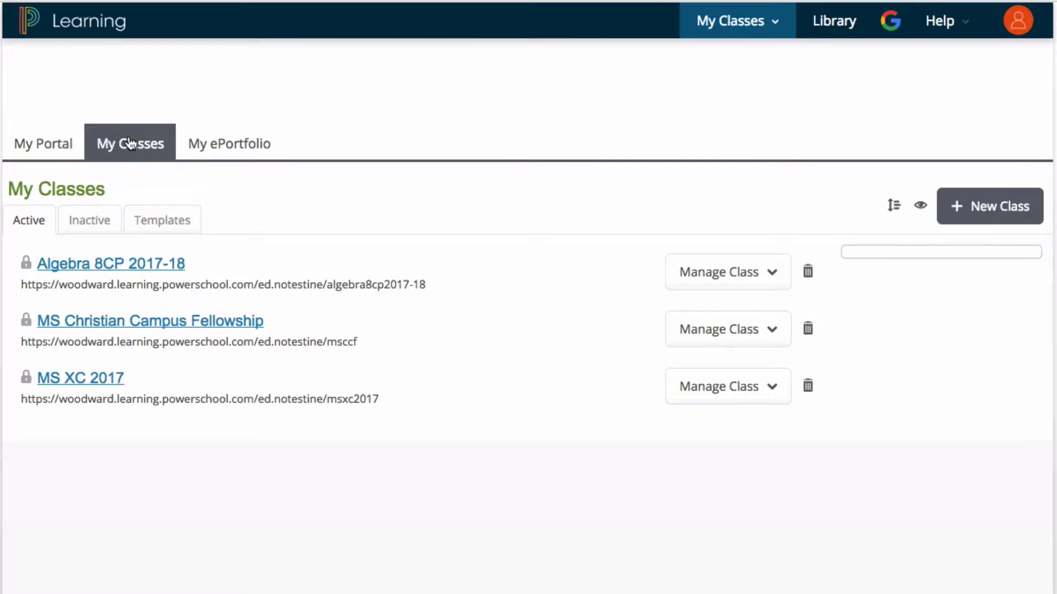
{"action": "scroll", "coordinate": [83, 278], "scroll_direction": "down", "scroll_amount": 1}
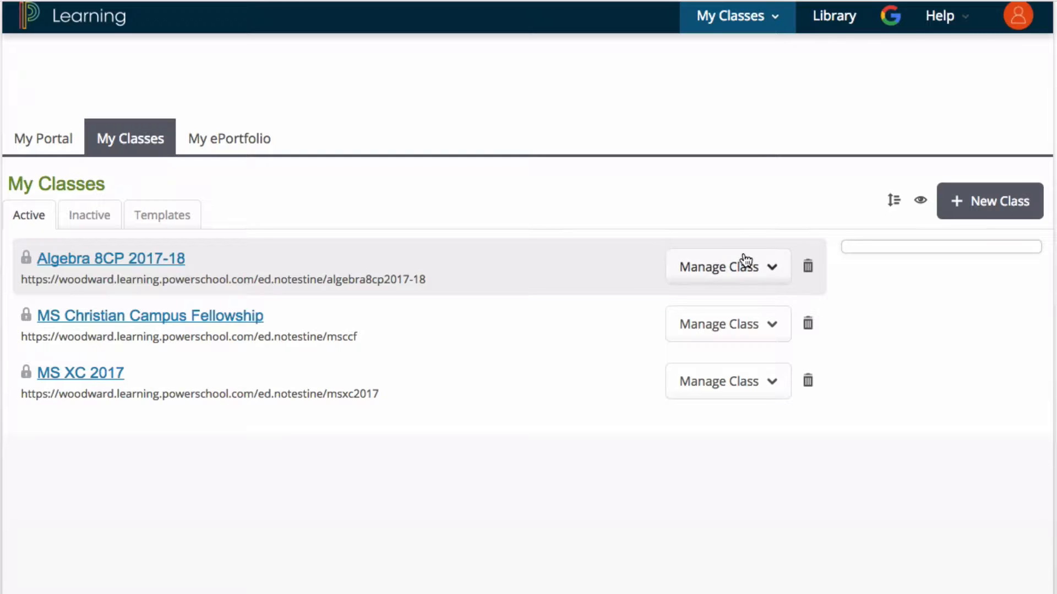
{"action": "left_click", "coordinate": [772, 267]}
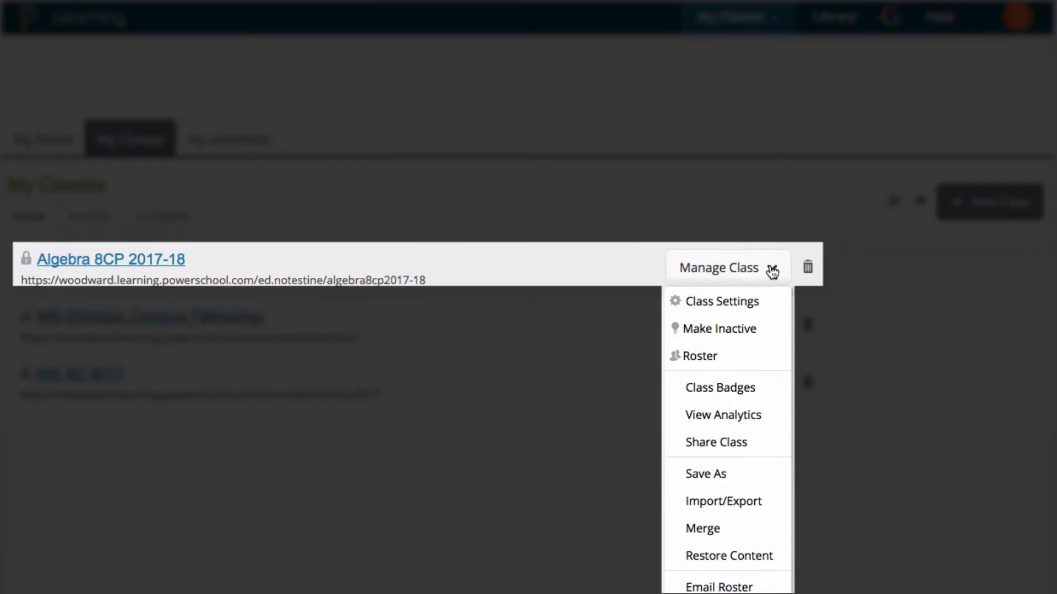
{"action": "left_click", "coordinate": [749, 362]}
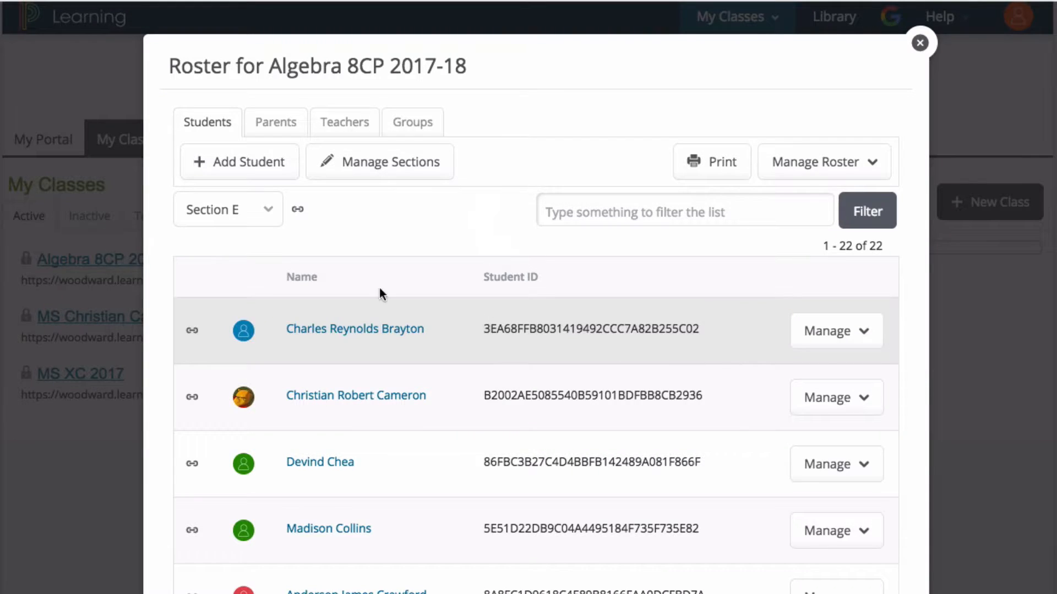
{"action": "left_click", "coordinate": [266, 211]}
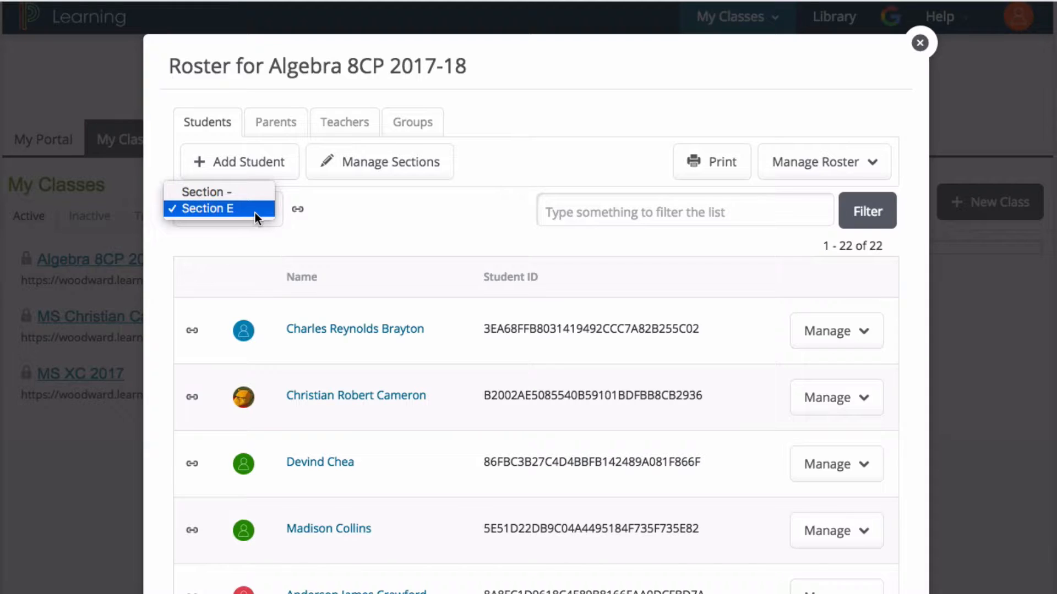
{"action": "left_click", "coordinate": [255, 211]}
{"action": "mouse_move", "coordinate": [295, 210]}
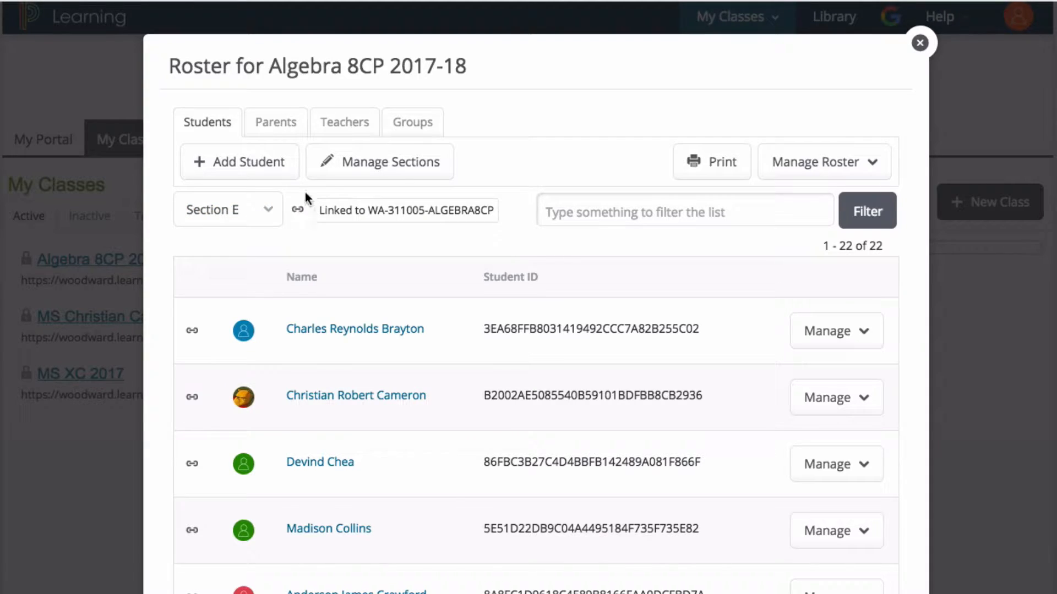
- Unlink the WA-311005-ALGEBRA8CP class from Section E in the section management of the roster
{"action": "left_click", "coordinate": [377, 159]}
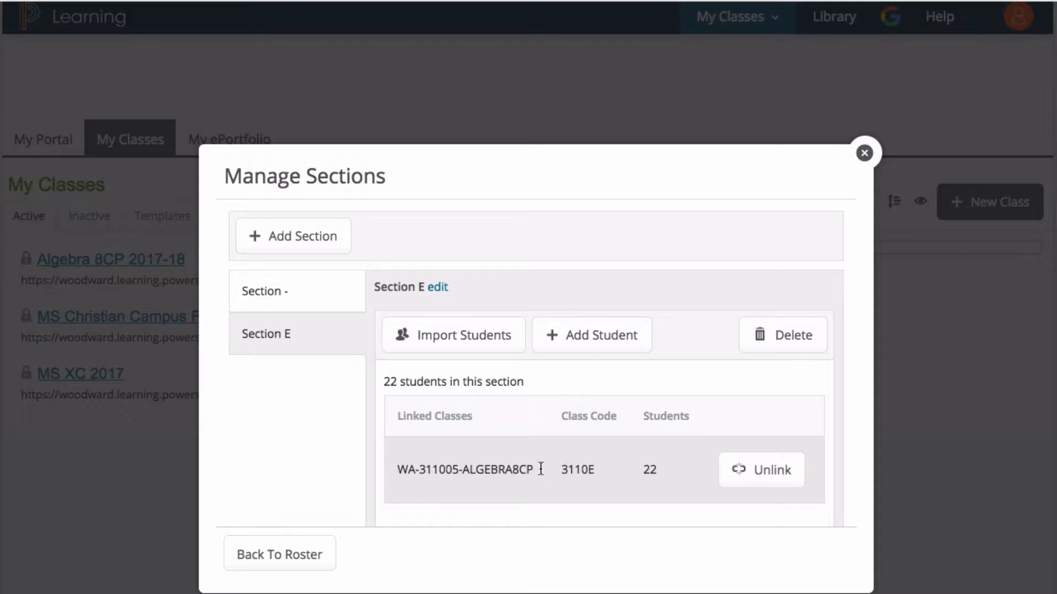
{"action": "left_click", "coordinate": [773, 471]}
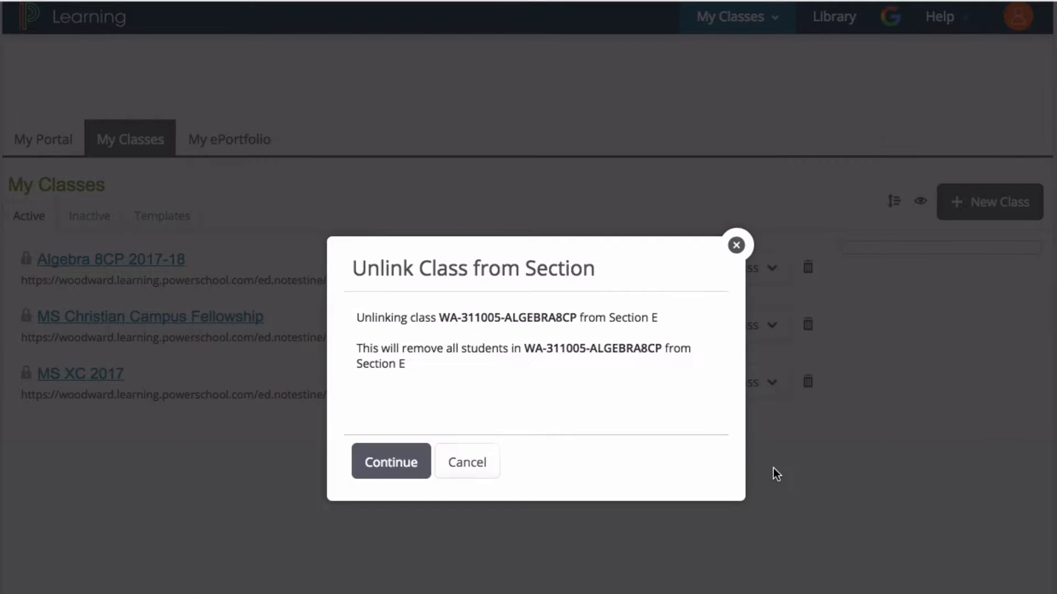
{"action": "left_click", "coordinate": [403, 462]}
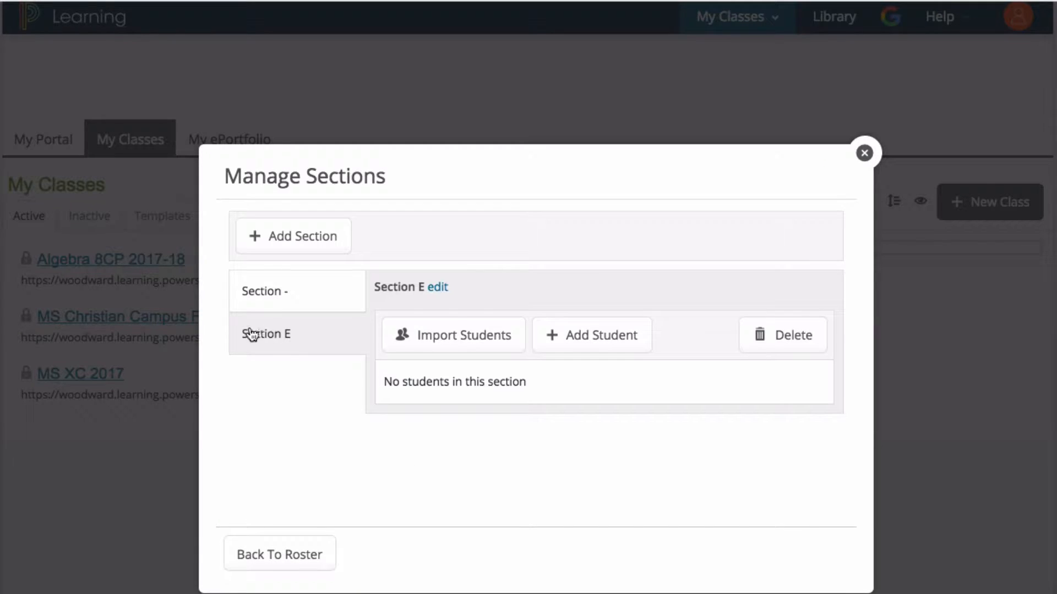
{"action": "left_click_drag", "start_coordinate": [385, 382], "coordinate": [531, 383]}
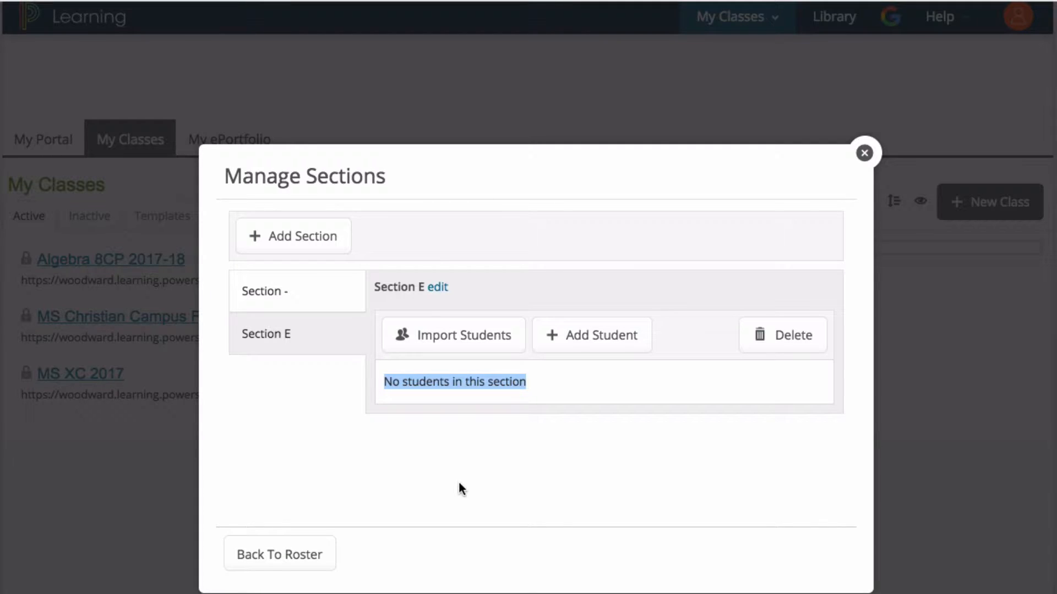
- Start a student import into Section E and search only the teacher's own classes for the term 08-17-2017 - 05-25-2018
{"action": "left_click", "coordinate": [450, 337]}
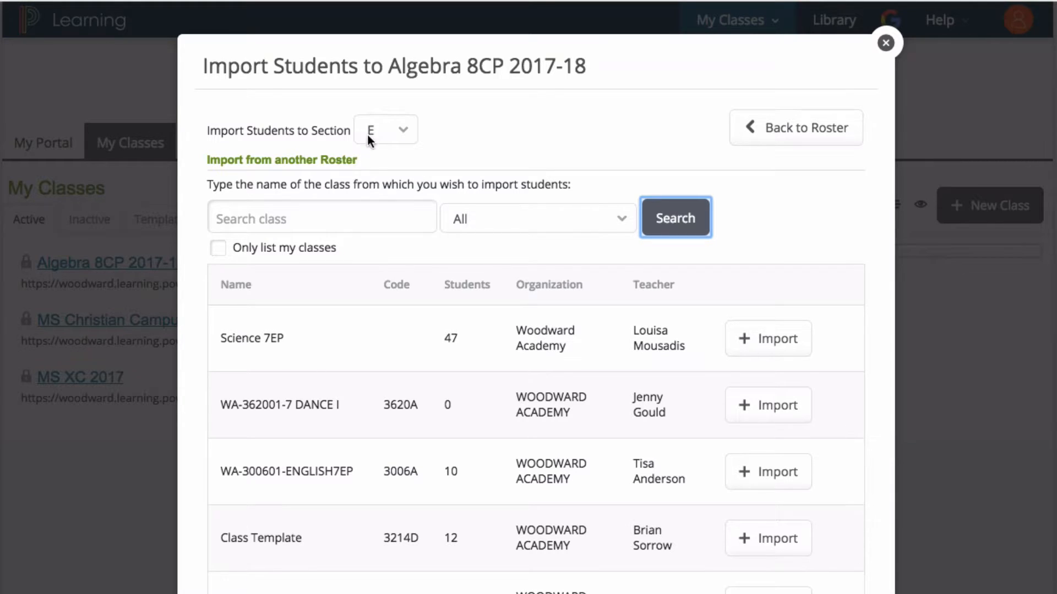
{"action": "left_click", "coordinate": [218, 248]}
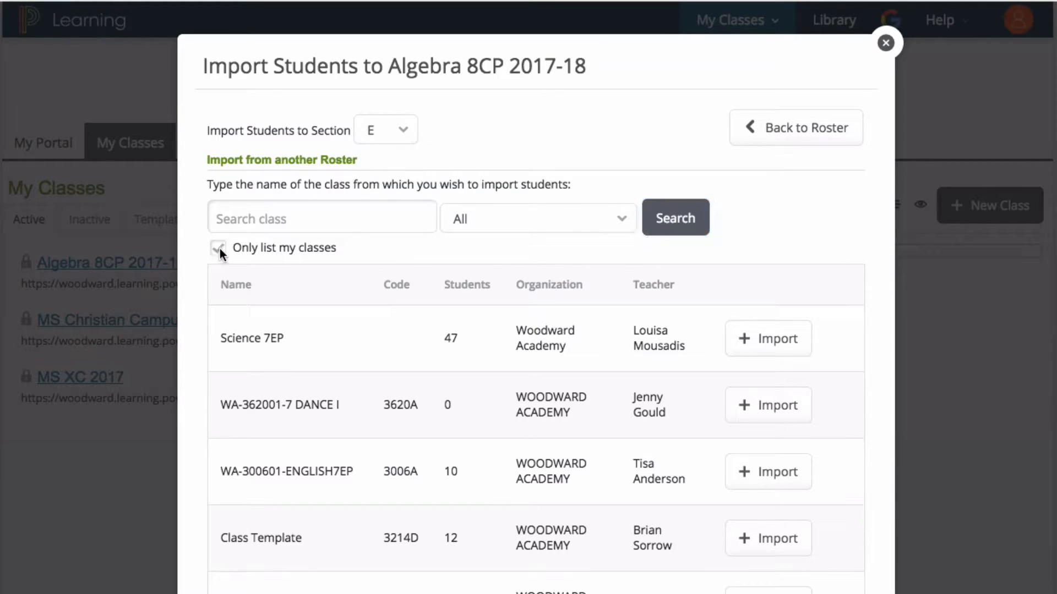
{"action": "left_click", "coordinate": [444, 219]}
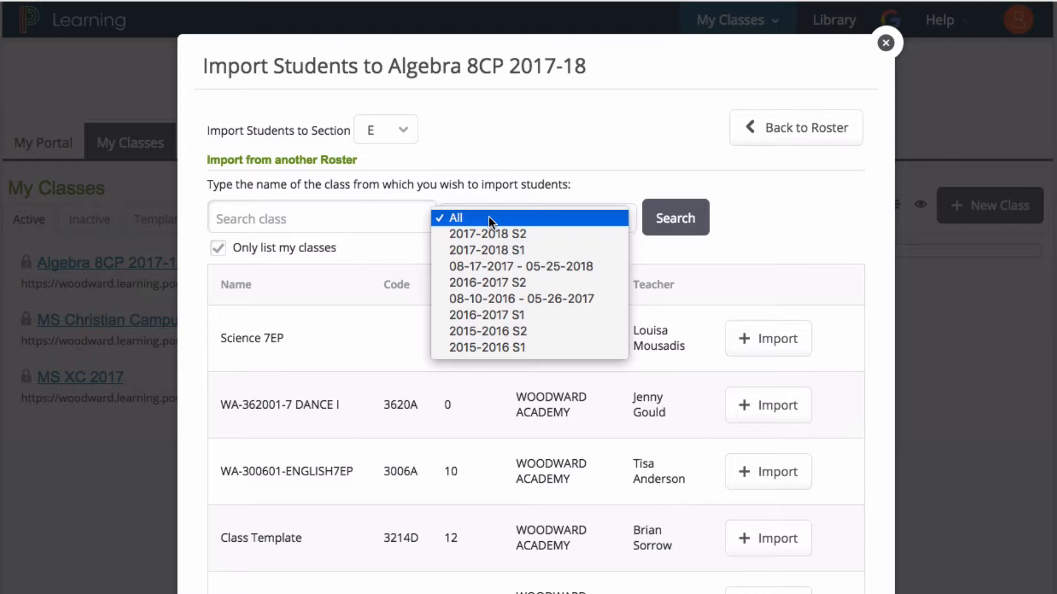
{"action": "left_click", "coordinate": [495, 275]}
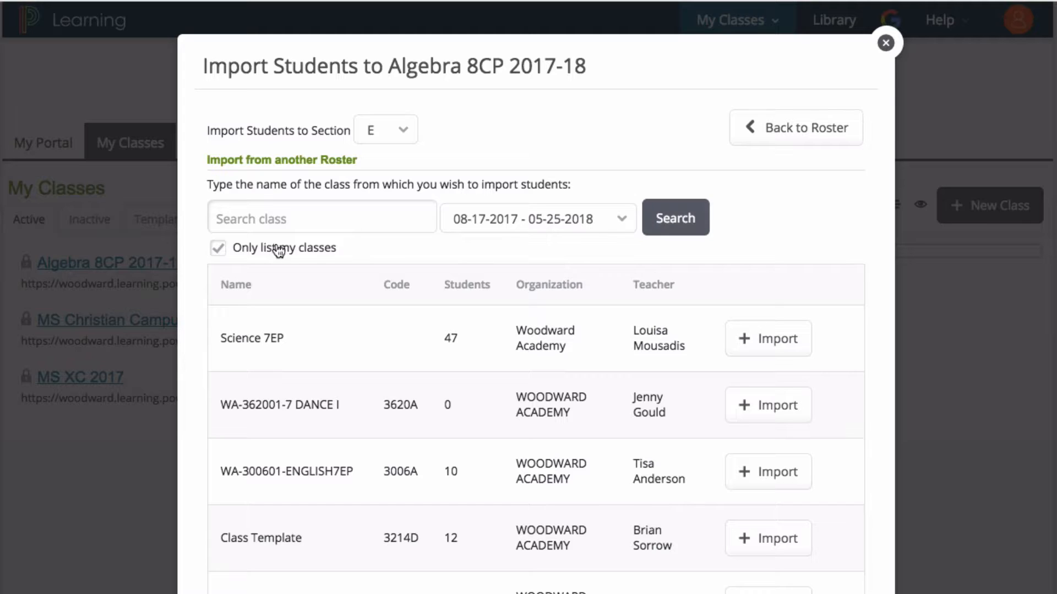
{"action": "left_click", "coordinate": [509, 218]}
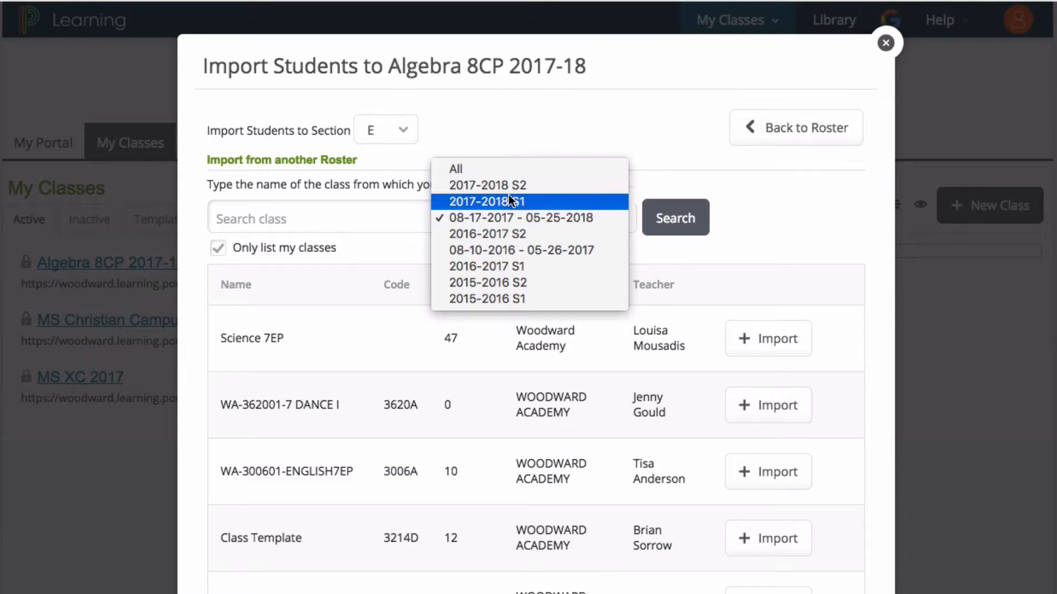
{"action": "left_click", "coordinate": [510, 218]}
{"action": "left_click", "coordinate": [691, 219]}
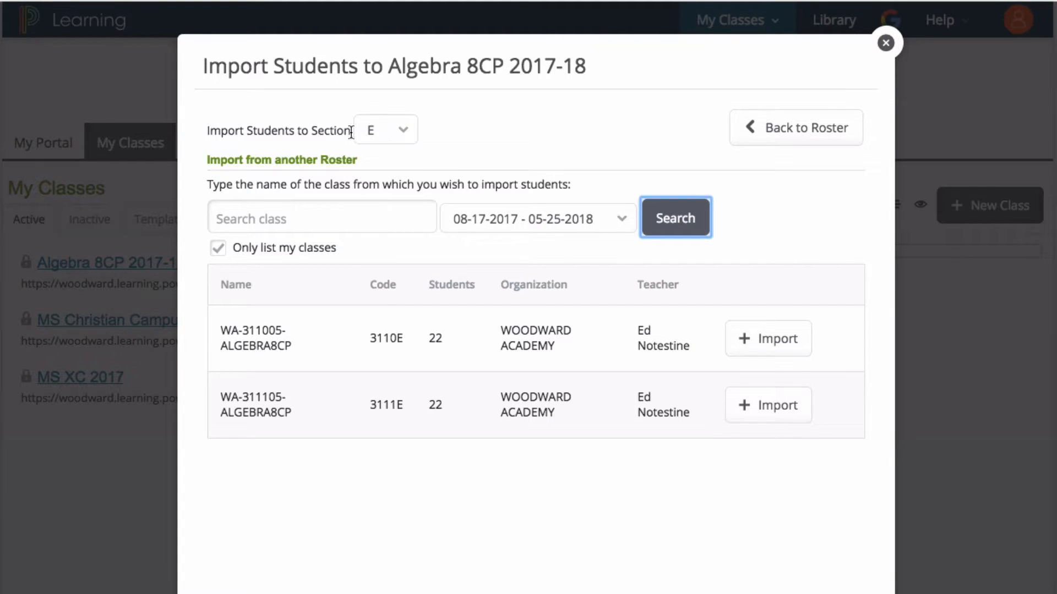
- Compare the class codes of the two listed ALGEBRA8CP classes to identify which roster to import
{"action": "left_click_drag", "start_coordinate": [370, 285], "coordinate": [398, 286]}
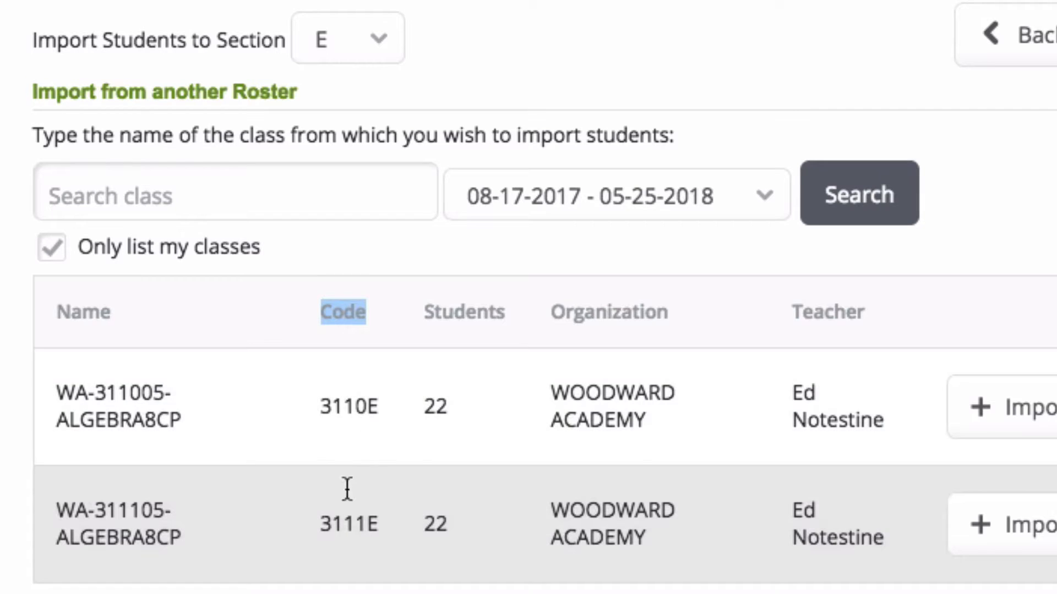
{"action": "left_click_drag", "start_coordinate": [375, 406], "coordinate": [308, 417]}
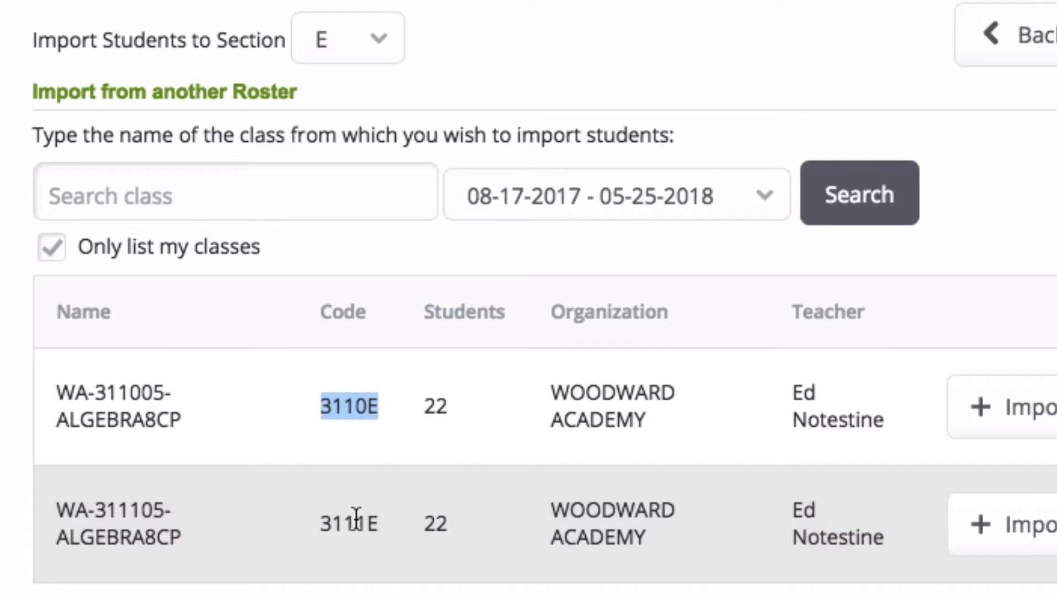
{"action": "left_click", "coordinate": [357, 517]}
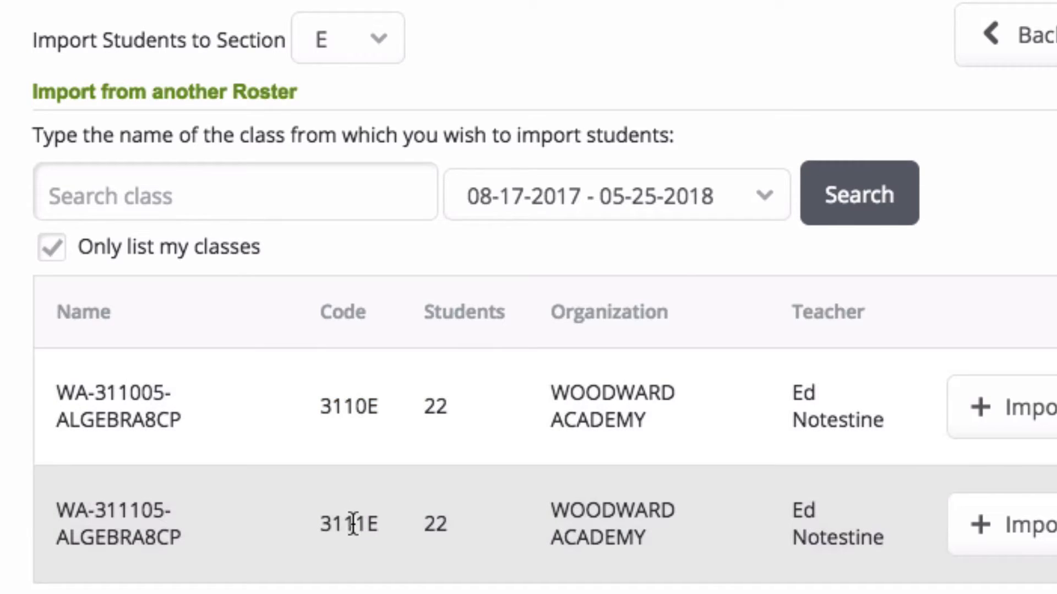
{"action": "left_click_drag", "start_coordinate": [355, 524], "coordinate": [366, 524]}
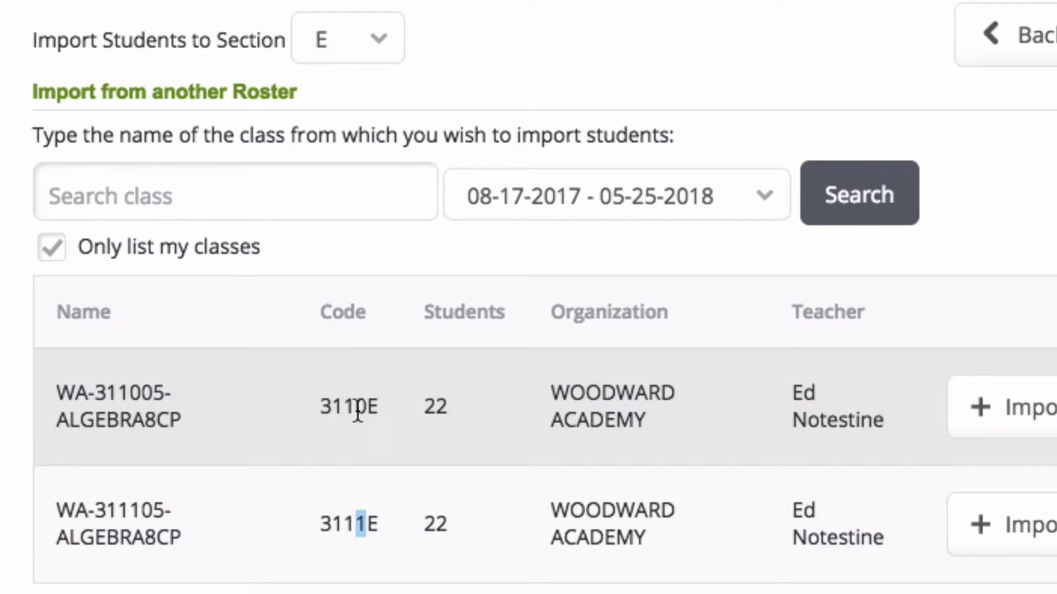
{"action": "left_click_drag", "start_coordinate": [355, 407], "coordinate": [366, 406]}
{"action": "left_click_drag", "start_coordinate": [356, 520], "coordinate": [369, 520]}
{"action": "left_click_drag", "start_coordinate": [355, 405], "coordinate": [363, 402]}
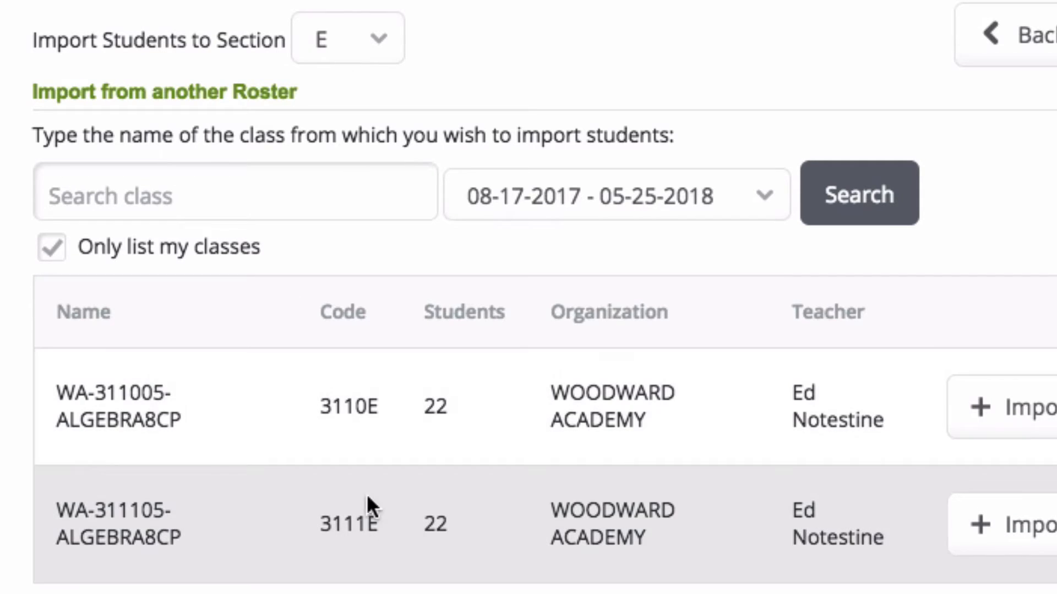
{"action": "left_click_drag", "start_coordinate": [366, 521], "coordinate": [377, 522]}
{"action": "left_click_drag", "start_coordinate": [321, 522], "coordinate": [361, 503]}
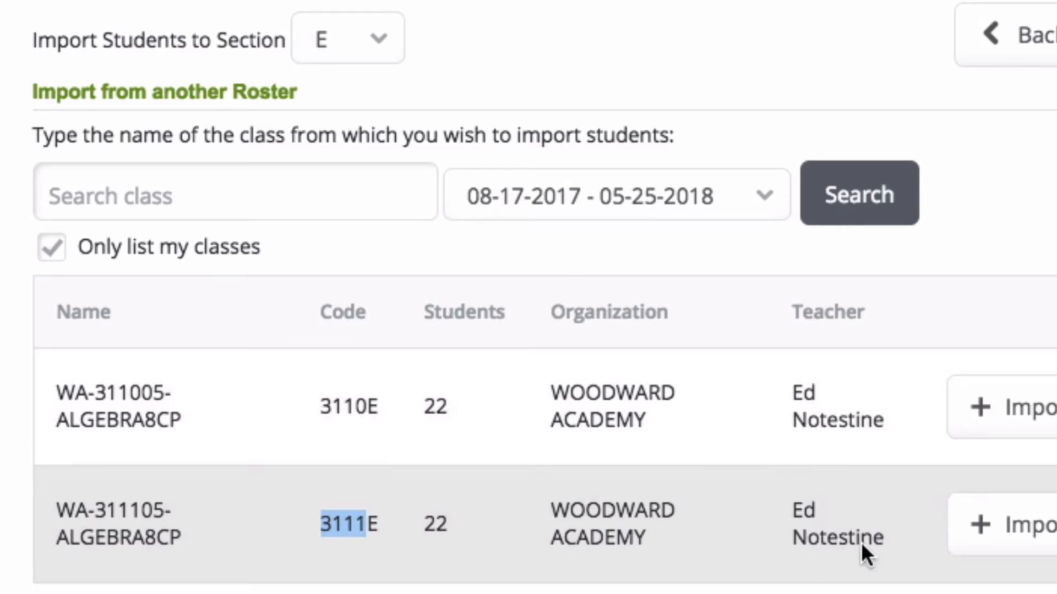
- Link the WA-311105-ALGEBRA8CP roster to Section E, review the student list, import the students and check the section's link
{"action": "left_click", "coordinate": [1029, 533]}
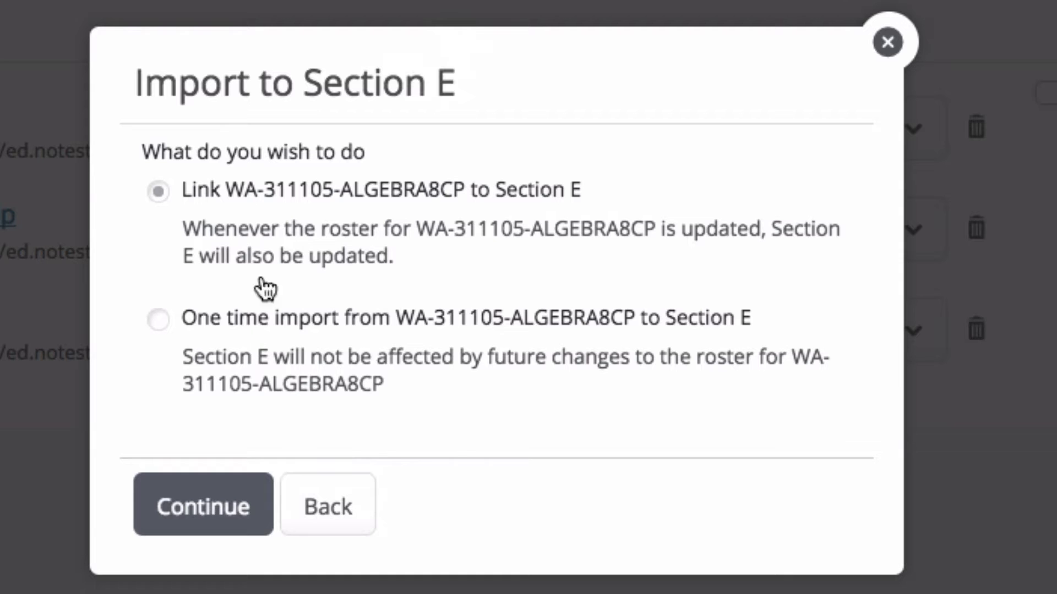
{"action": "left_click", "coordinate": [208, 502]}
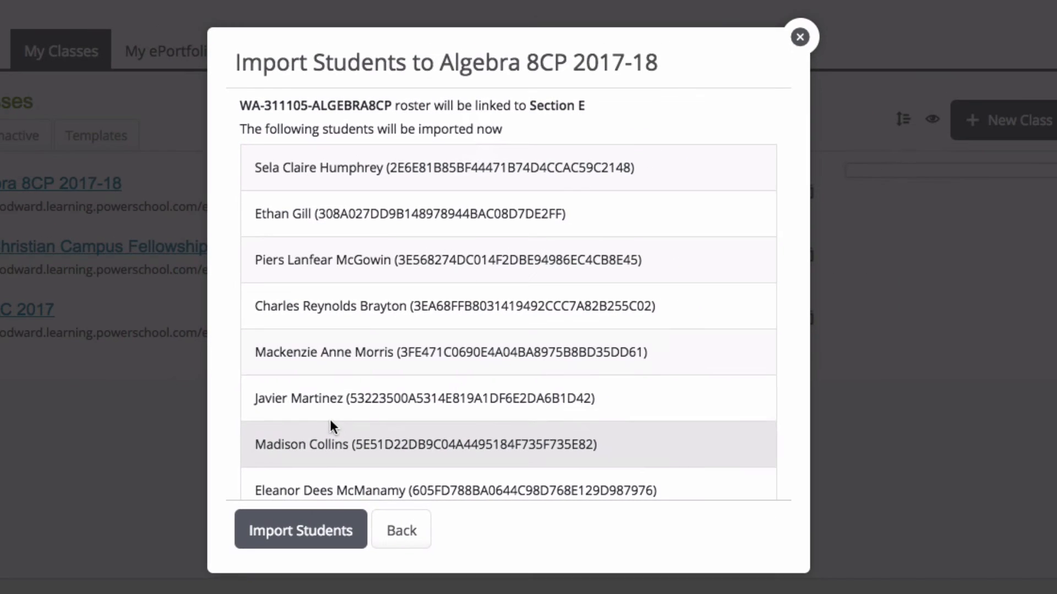
{"action": "scroll", "coordinate": [358, 470], "scroll_direction": "down", "scroll_amount": 15}
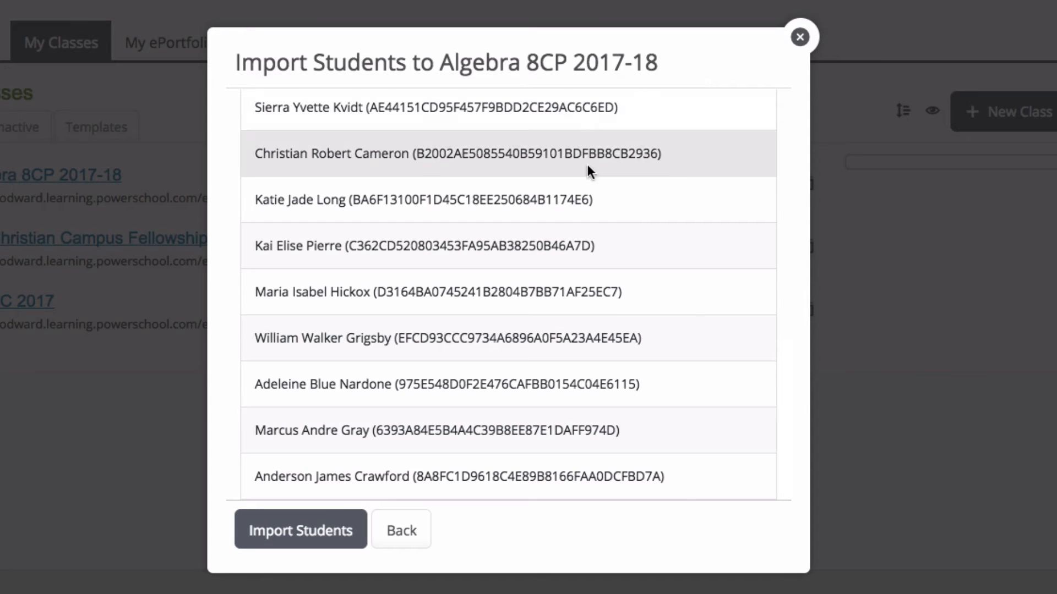
{"action": "right_click", "coordinate": [299, 523]}
{"action": "left_click", "coordinate": [264, 513]}
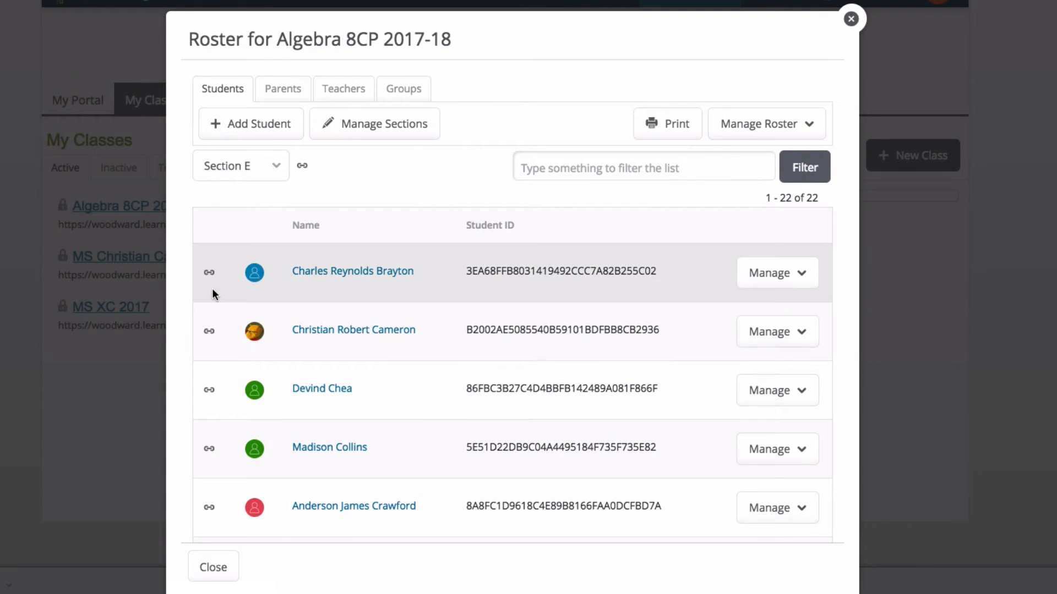
{"action": "mouse_move", "coordinate": [311, 169]}
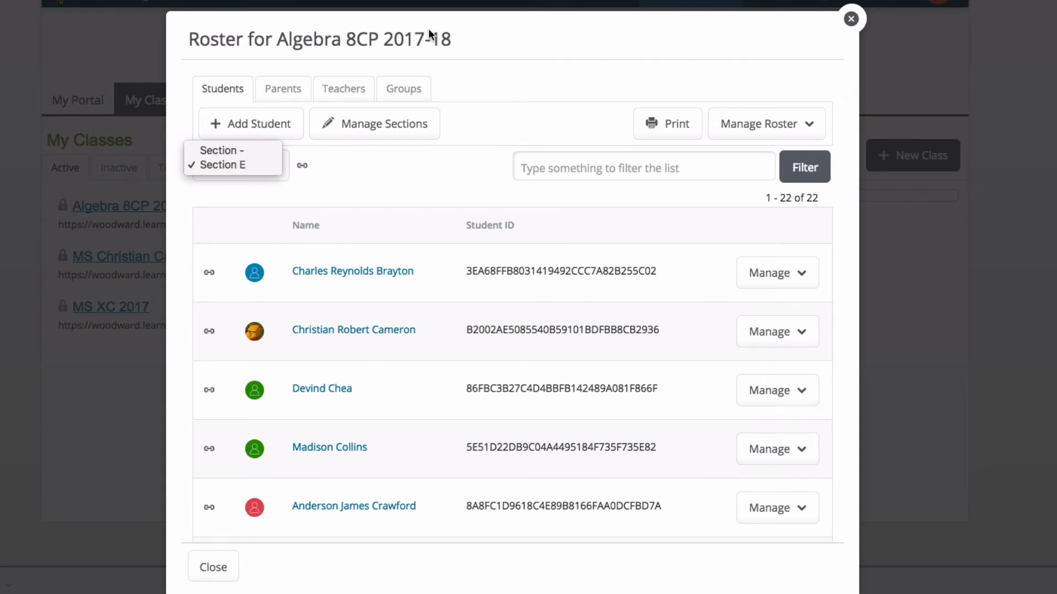
- Close the Algebra 8CP roster and open the management options of the MS Christian Campus Fellowship class
{"action": "left_click", "coordinate": [852, 19]}
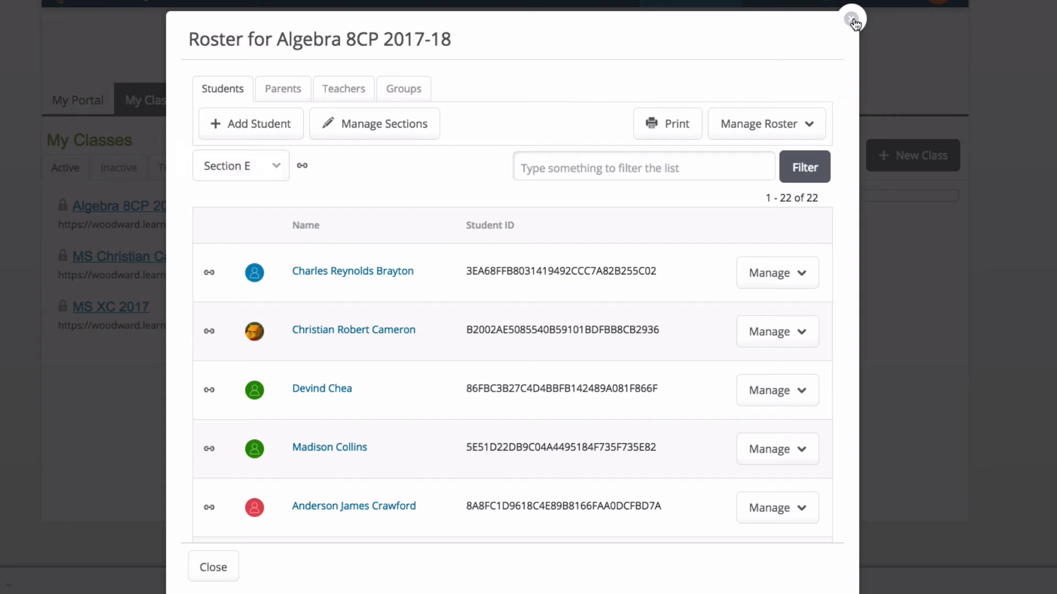
{"action": "left_click", "coordinate": [852, 19]}
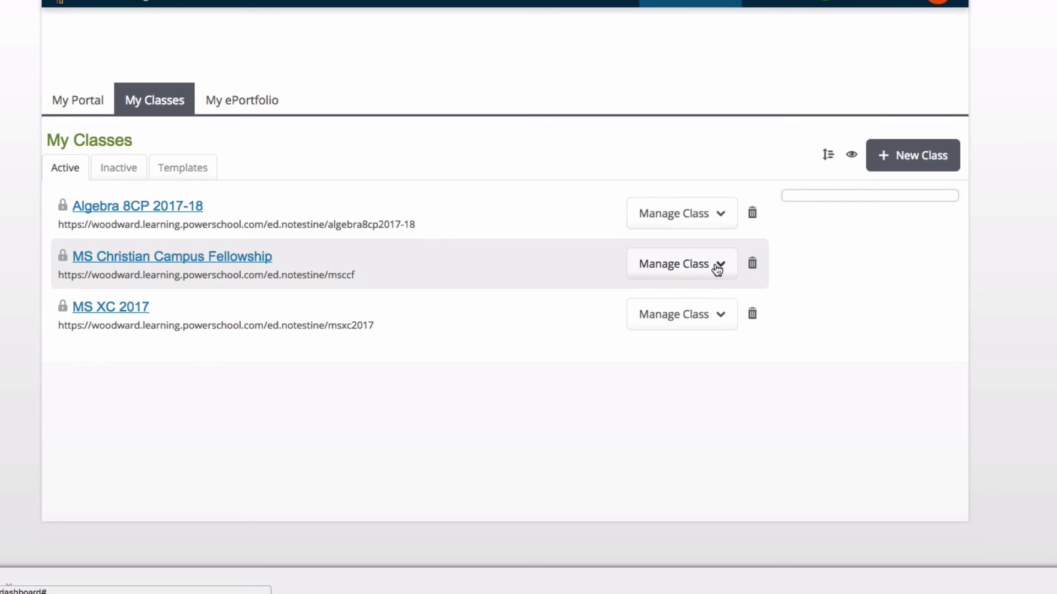
{"action": "left_click", "coordinate": [717, 265]}
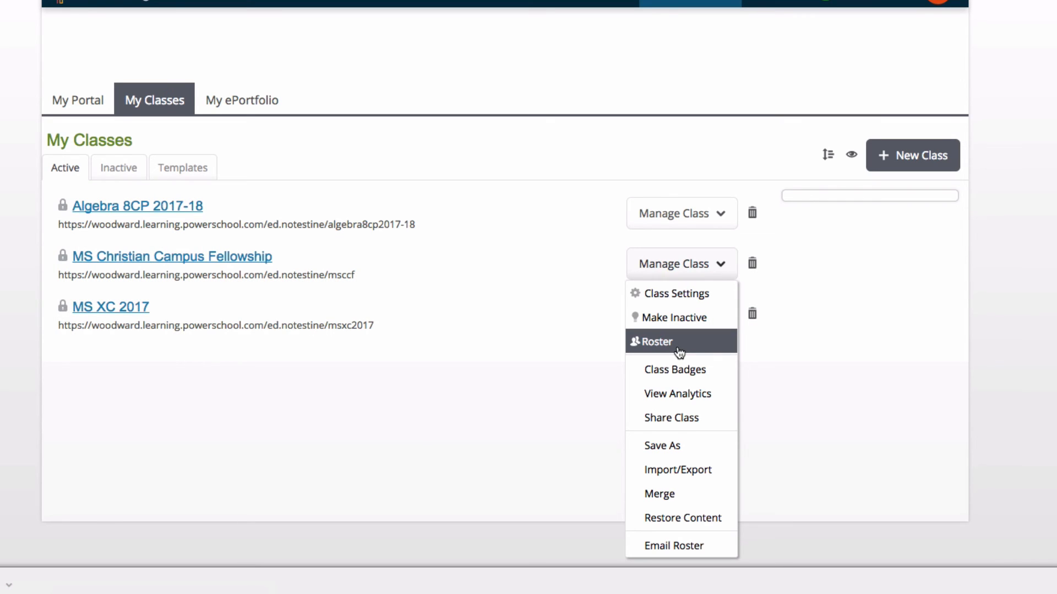